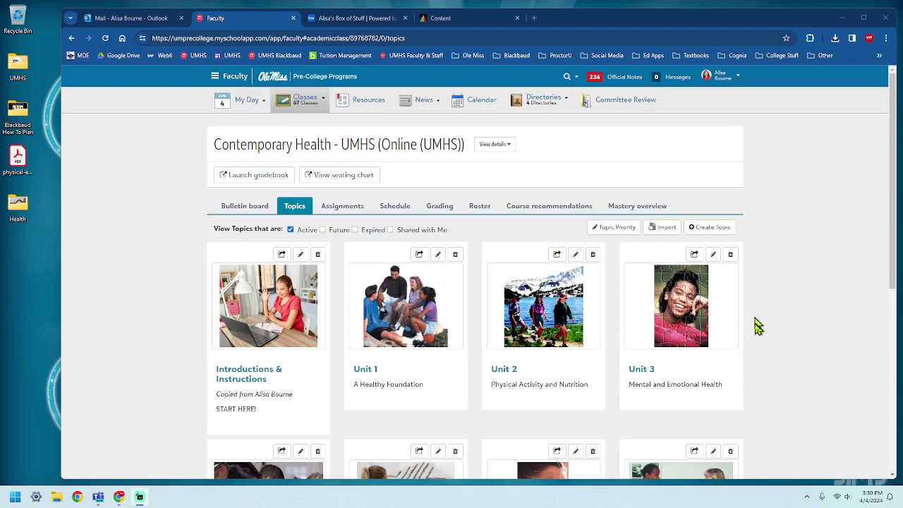
- Preview the Unit 1 topic, then return to the Contemporary Health class Topics list
left_click(785, 344)
scroll(785, 338, "down", 5)
scroll(769, 333, "up", 5)
left_click(433, 314)
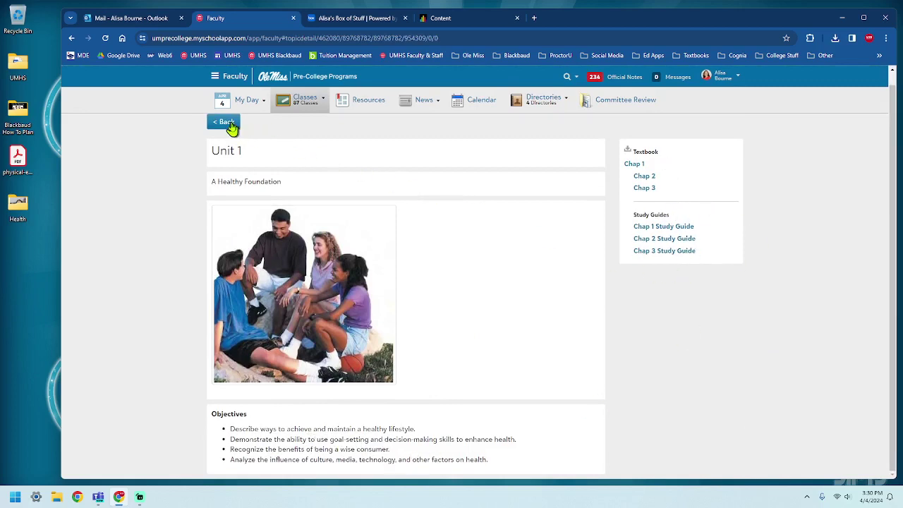
left_click(222, 123)
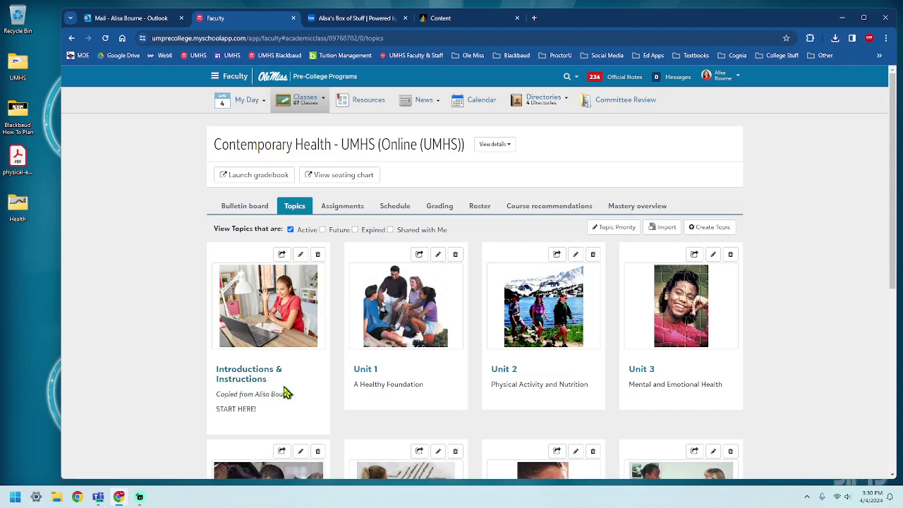
- Open the Introductions & Instructions topic layout, with the desktop Health folder open alongside
left_click(302, 261)
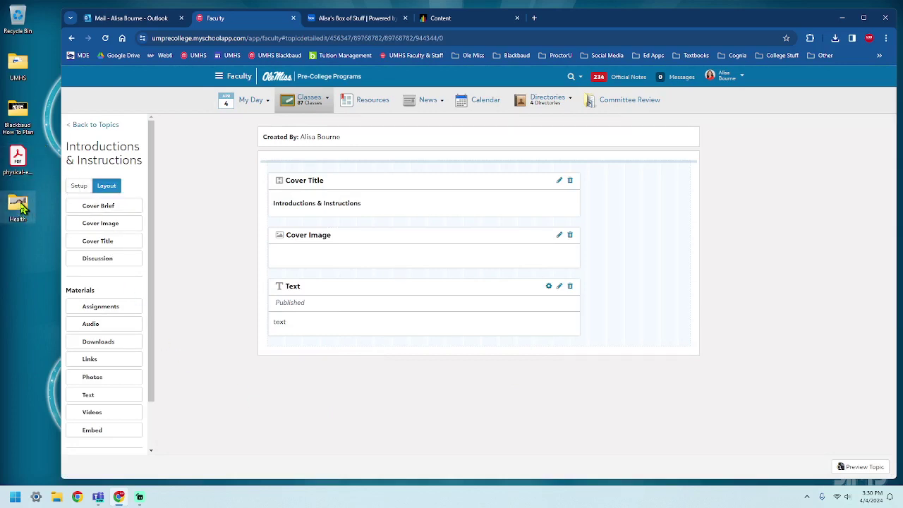
double_click(20, 207)
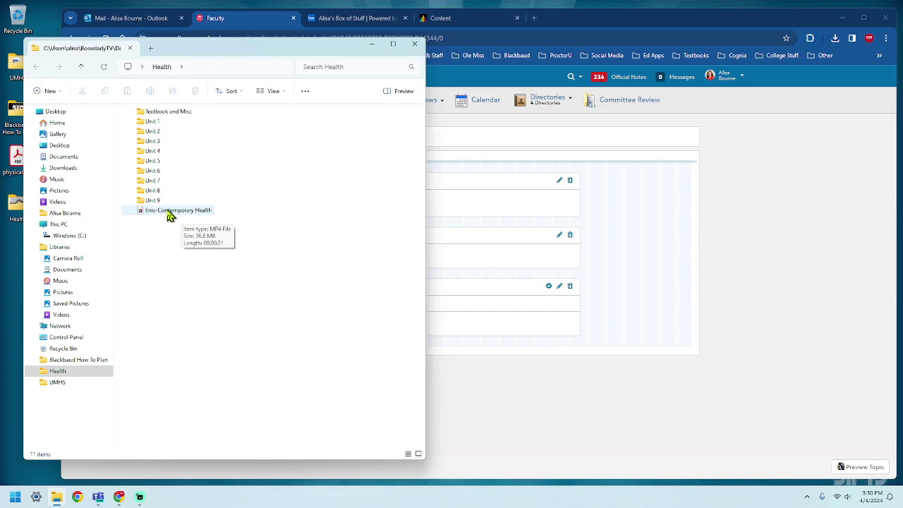
left_click(515, 403)
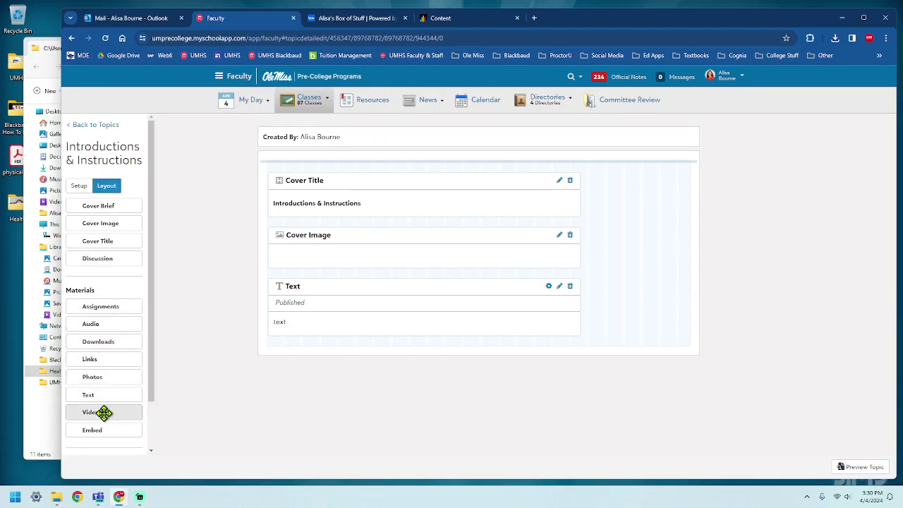
- Add a Videos block to the right column with album title 'Introductory Videos'
left_click_drag(104, 413, 656, 183)
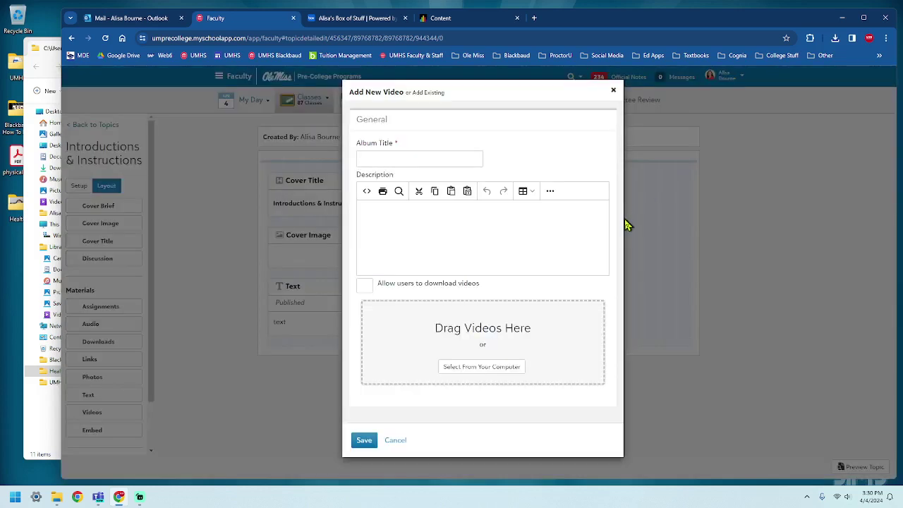
left_click(431, 158)
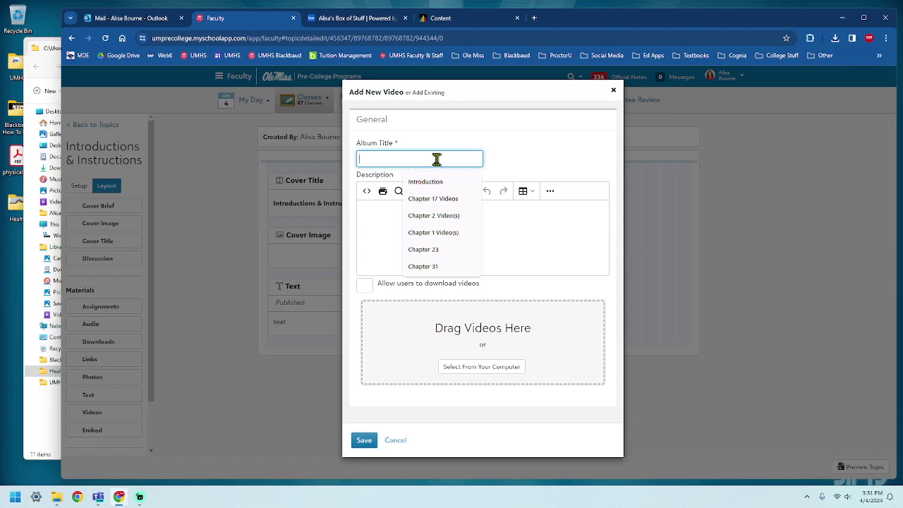
type("Introductory Videos")
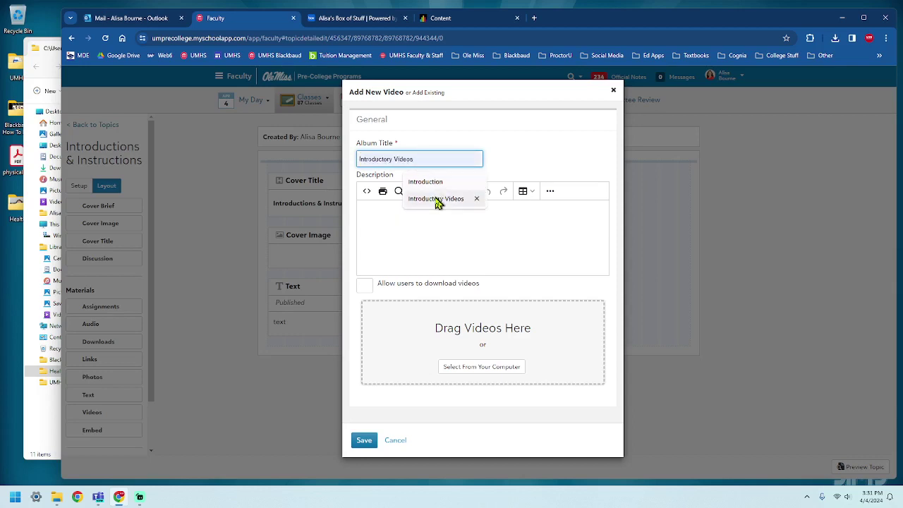
left_click(438, 200)
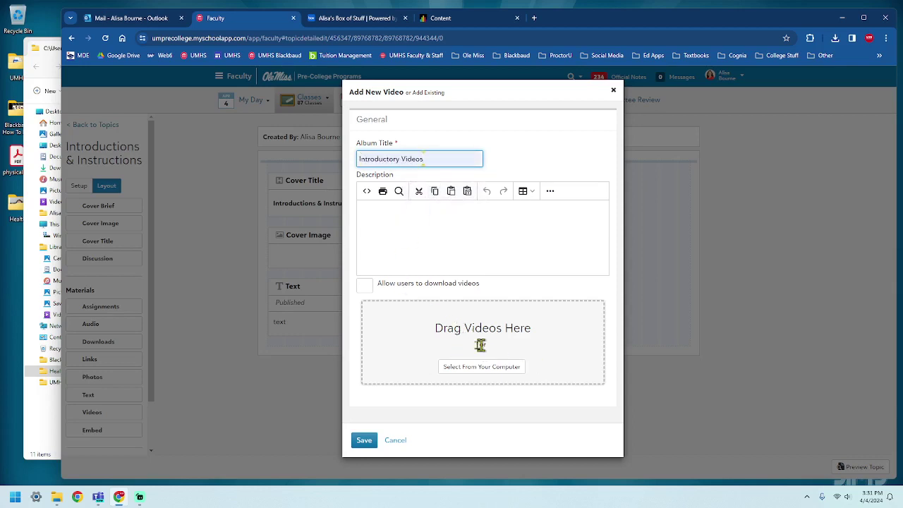
- Upload Enis-Contemporary Health.mp4 from the Health folder into the album and save it
left_click_drag(595, 27, 682, 27)
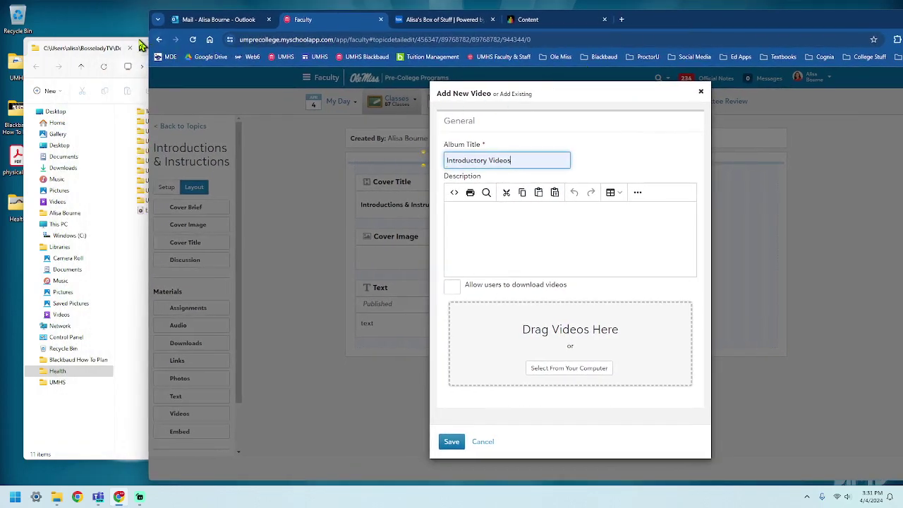
left_click(143, 45)
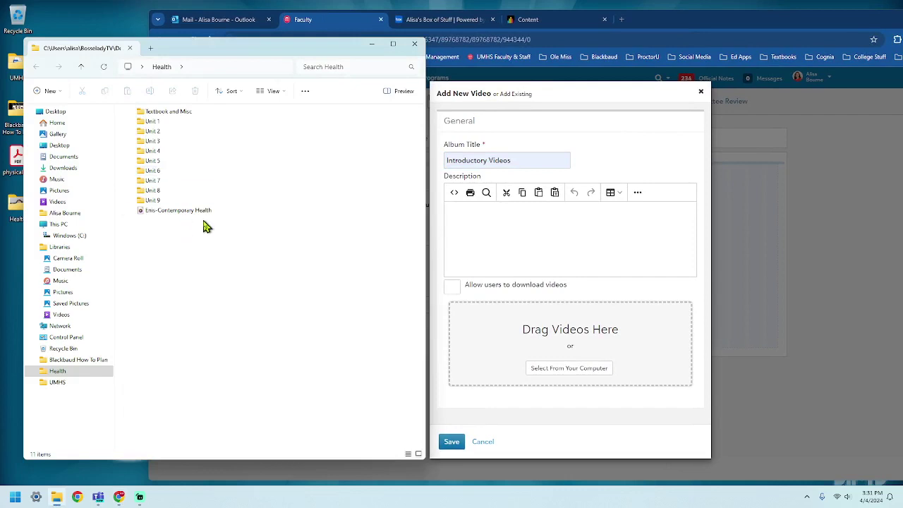
mouse_move(156, 217)
left_mouse_down()
mouse_move(572, 319)
mouse_move(572, 331)
left_mouse_up()
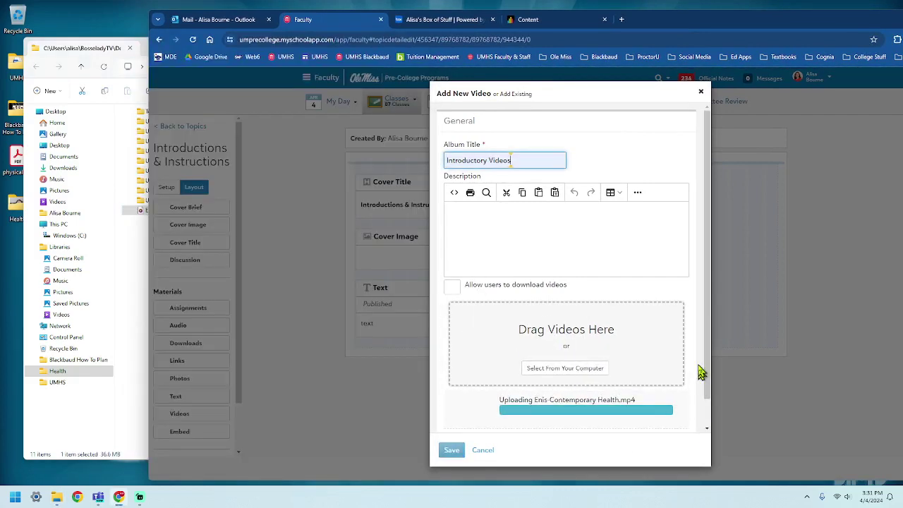
scroll(698, 302, "down", 1)
scroll(698, 302, "down", 2)
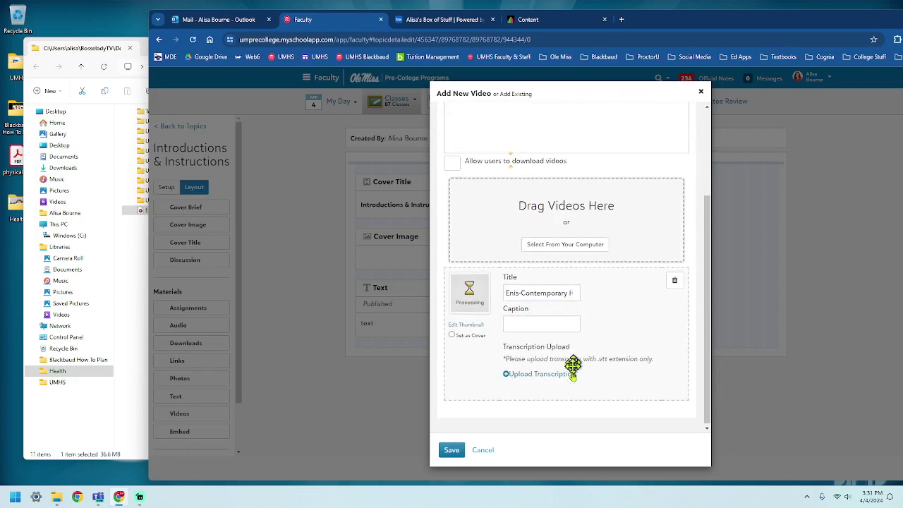
scroll(525, 432, "up", 4)
left_click(452, 450)
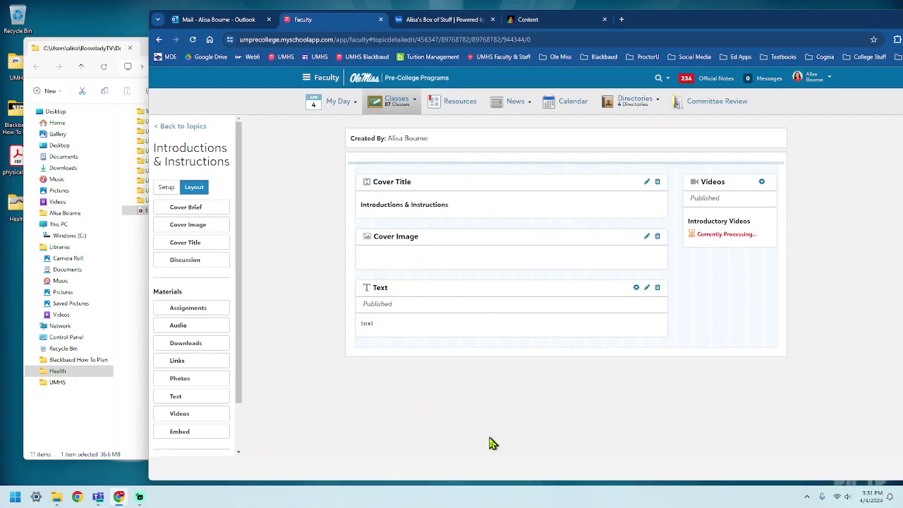
- Preview the Introductions & Instructions topic from the Topics list, then return to it
left_click(183, 127)
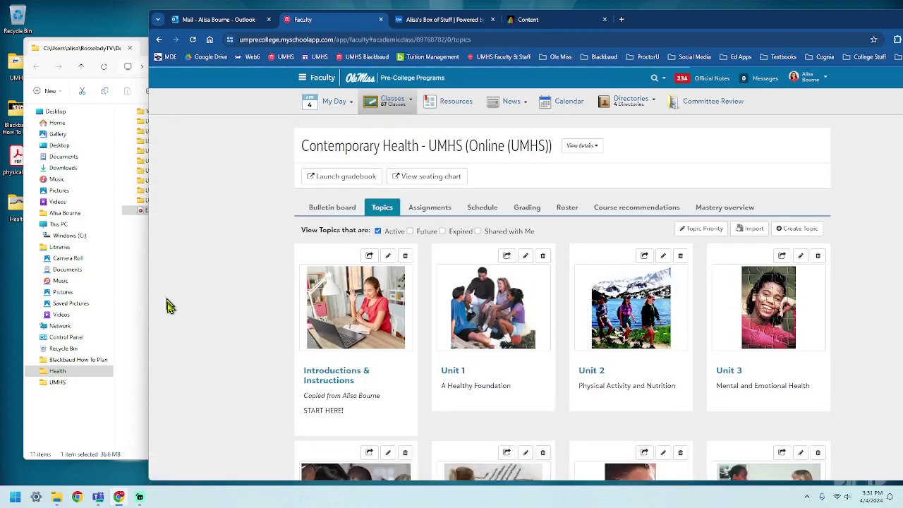
left_click(358, 331)
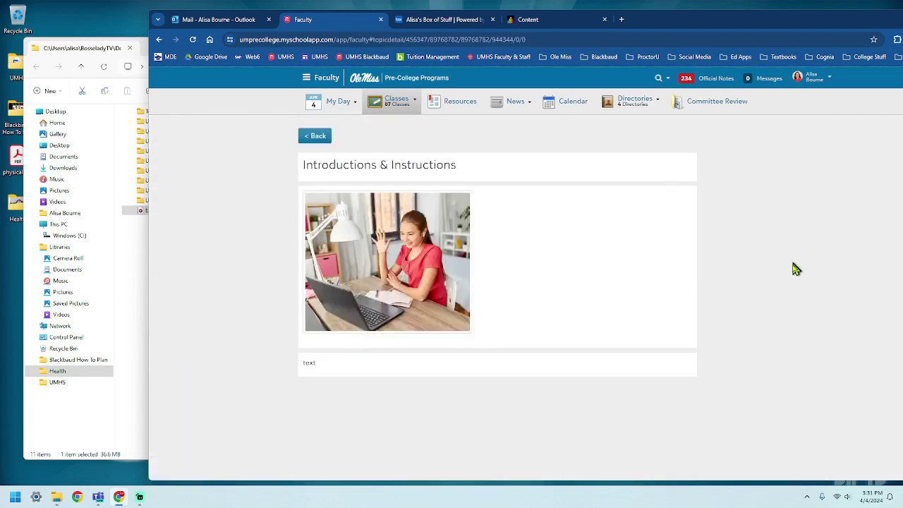
left_click(317, 137)
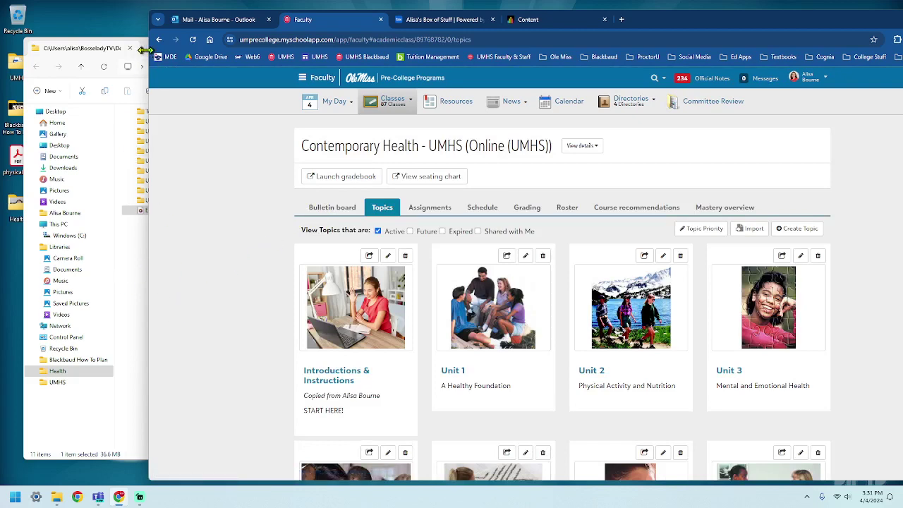
- Close the Health folder window in File Explorer
left_click(144, 50)
left_click(56, 122)
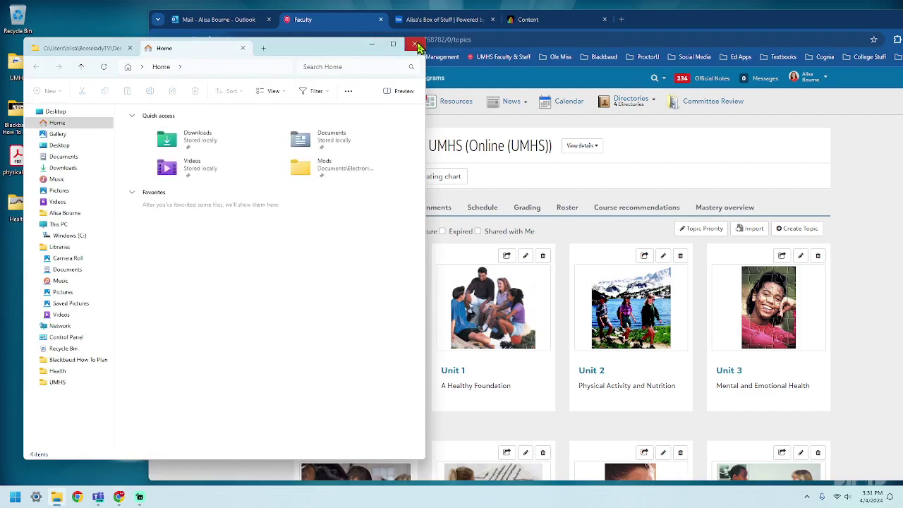
left_click(417, 47)
- In Blackboard Learn, open ALL UNITS > Introduction and scroll to the What is Health? video
mouse_move(391, 100)
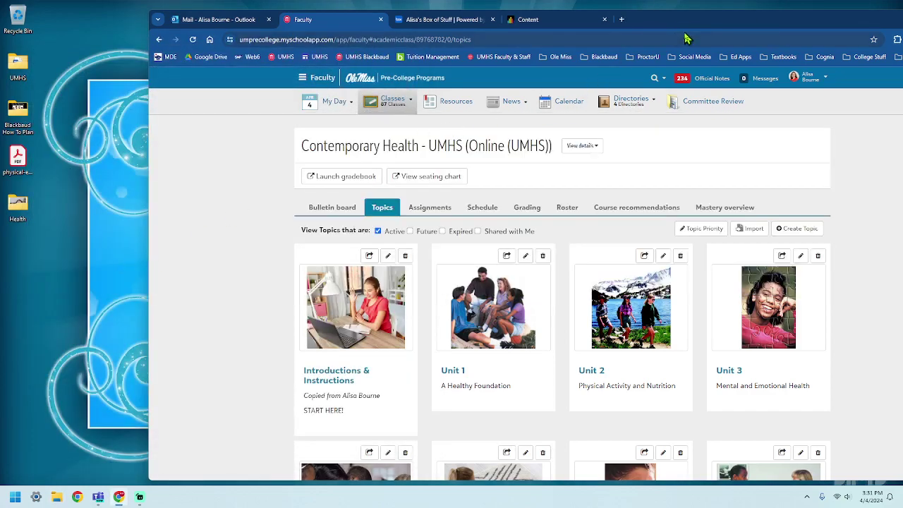
left_click_drag(686, 24, 586, 20)
left_click(465, 17)
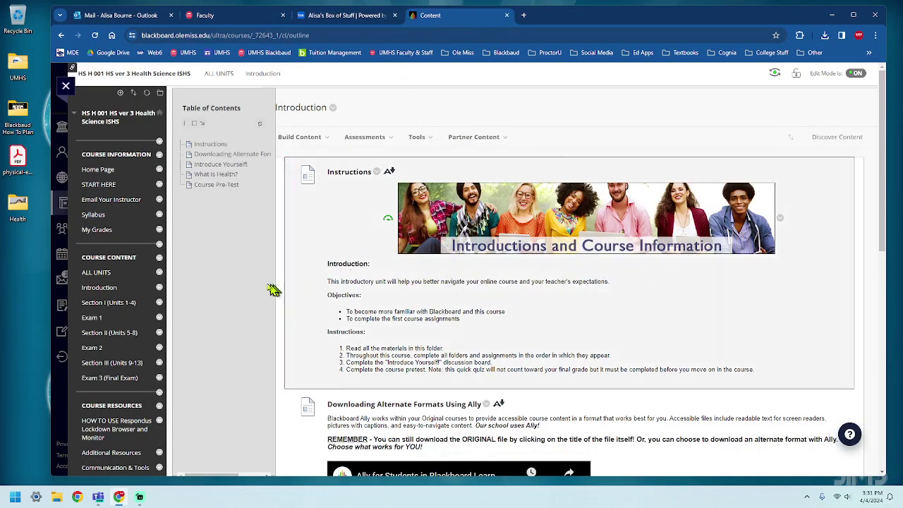
scroll(611, 211, "down", 5)
scroll(571, 244, "up", 6)
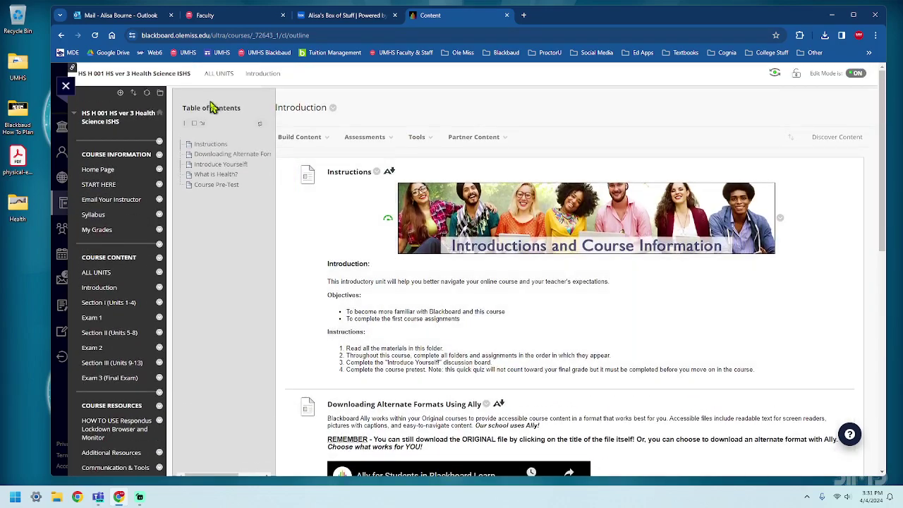
left_click(97, 274)
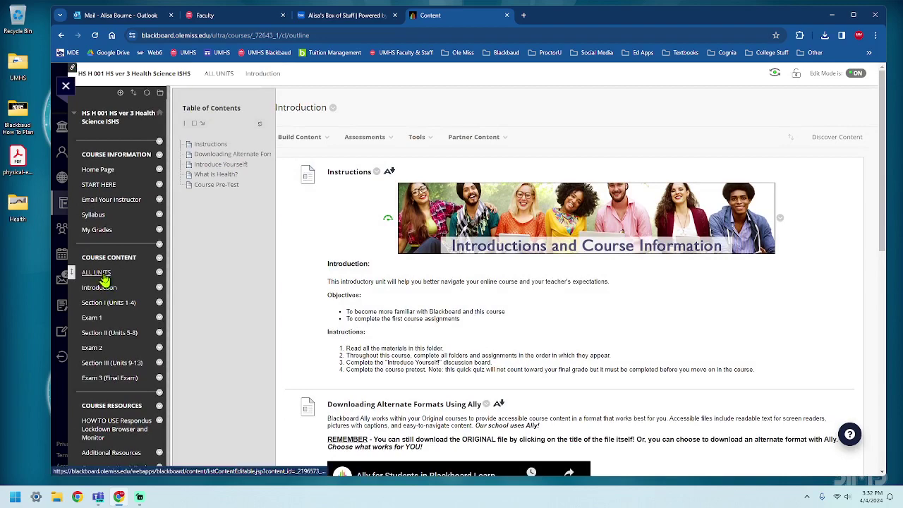
scroll(272, 317, "down", 3)
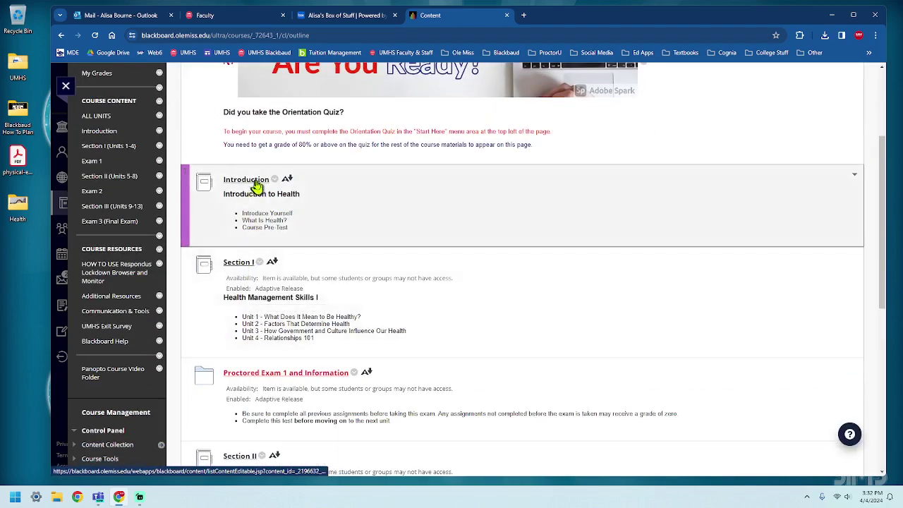
left_click(247, 179)
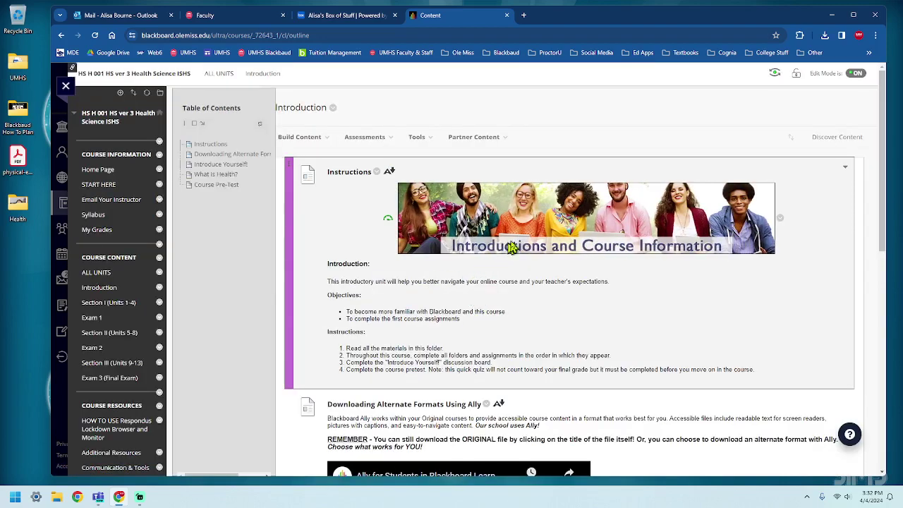
scroll(655, 255, "down", 5)
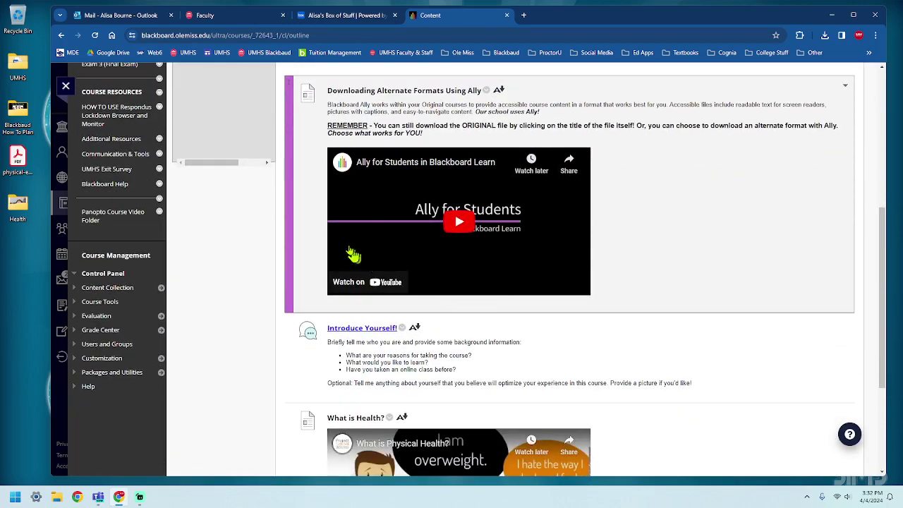
scroll(576, 306, "down", 3)
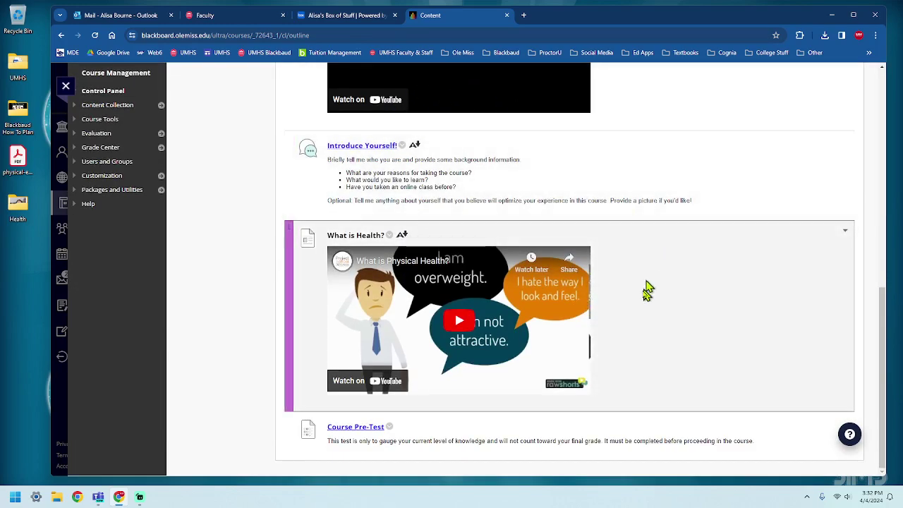
mouse_move(343, 264)
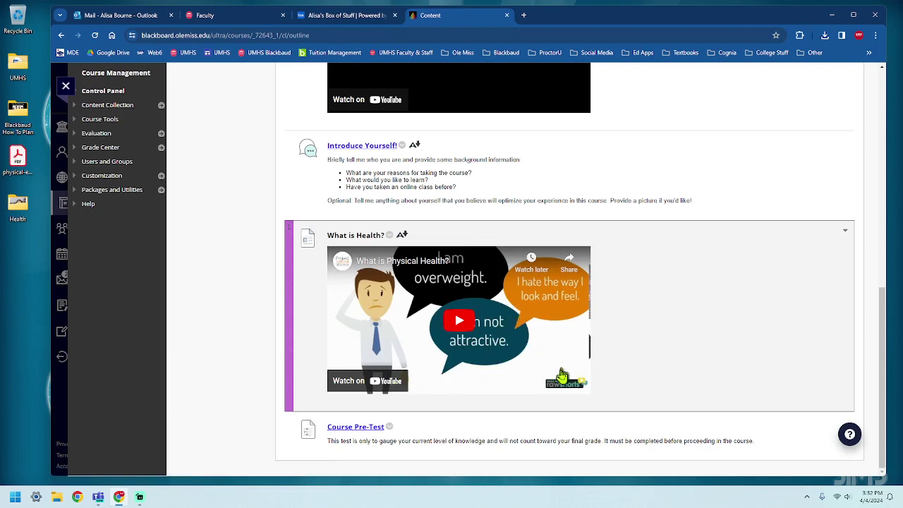
- Open the What is Physical Health? video on YouTube and pause it
left_click(391, 382)
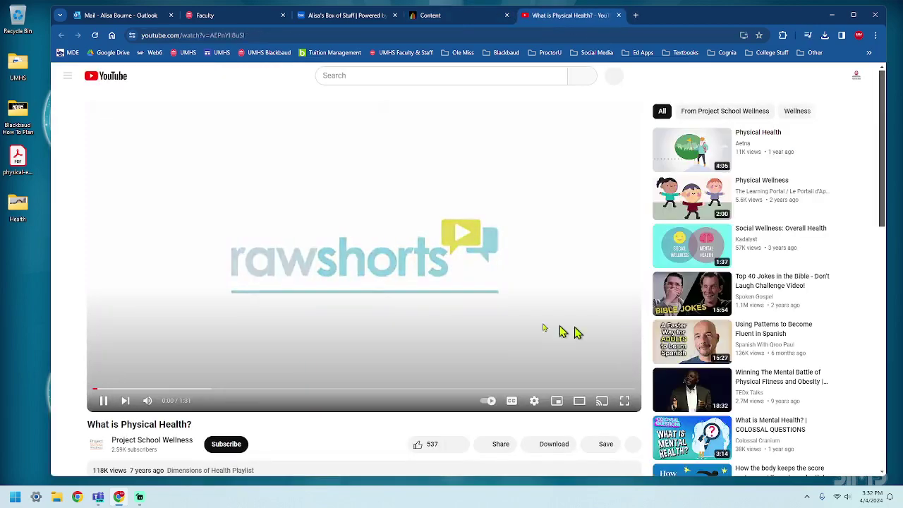
scroll(373, 367, "down", 1)
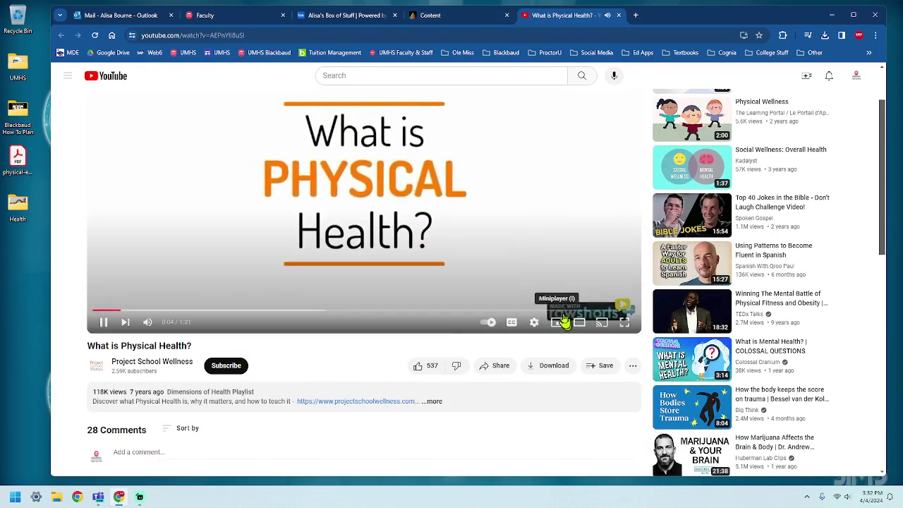
left_click(103, 321)
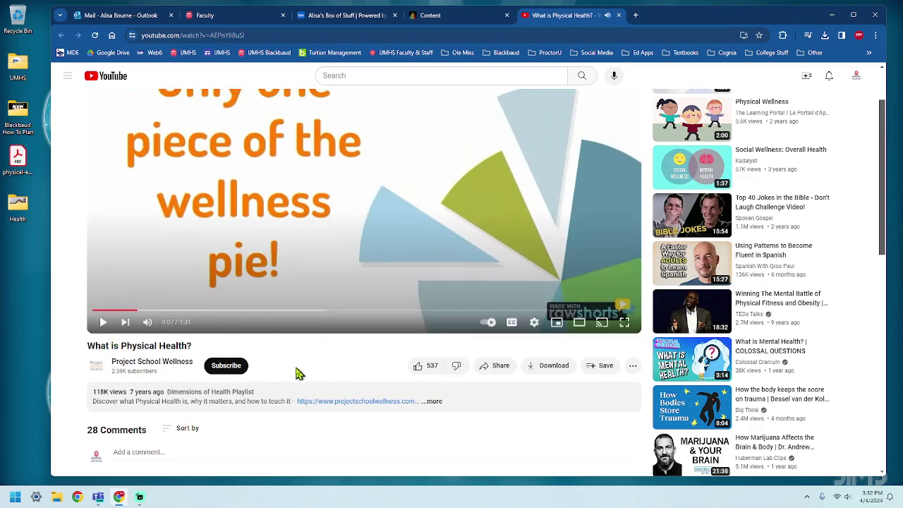
scroll(321, 326, "up", 2)
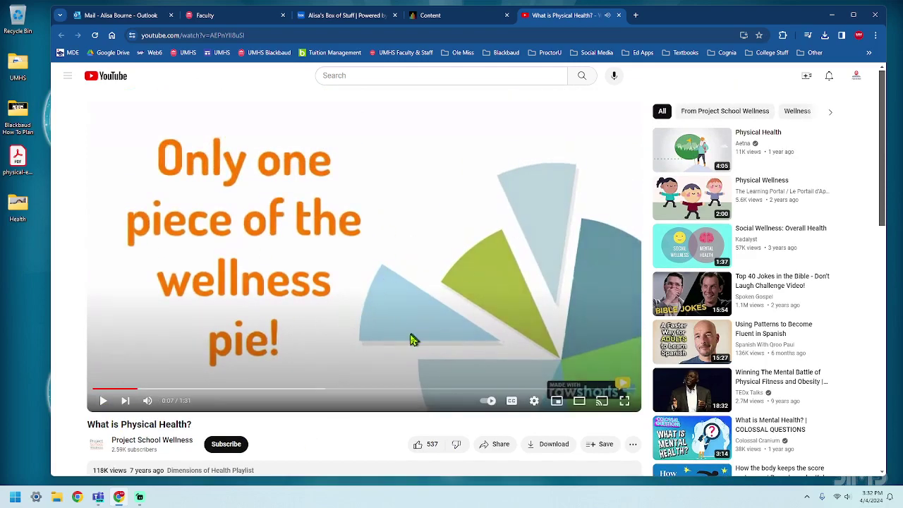
scroll(415, 347, "down", 2)
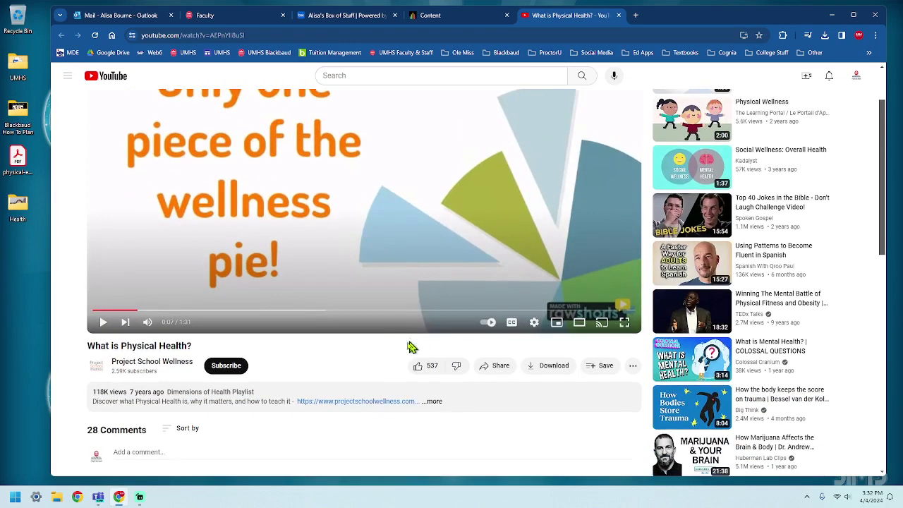
- Copy the video's embed code from Share > Embed
left_click(500, 367)
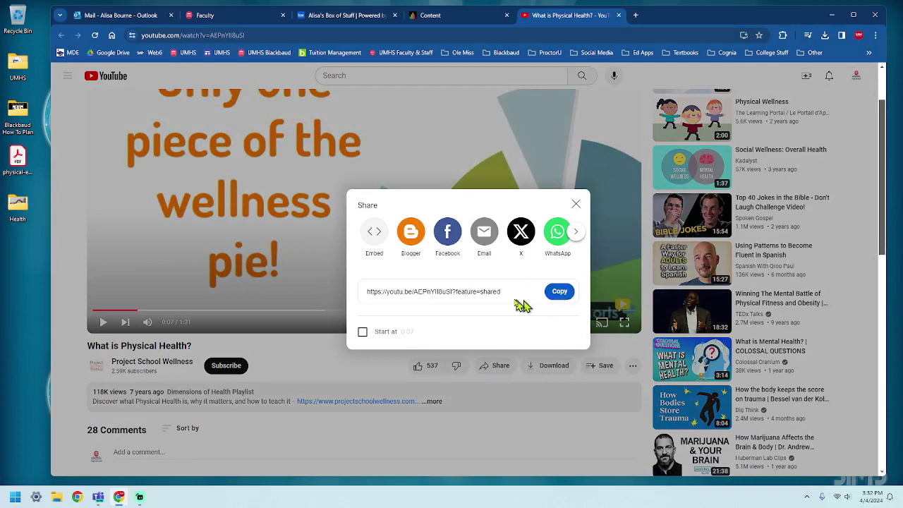
left_click(373, 235)
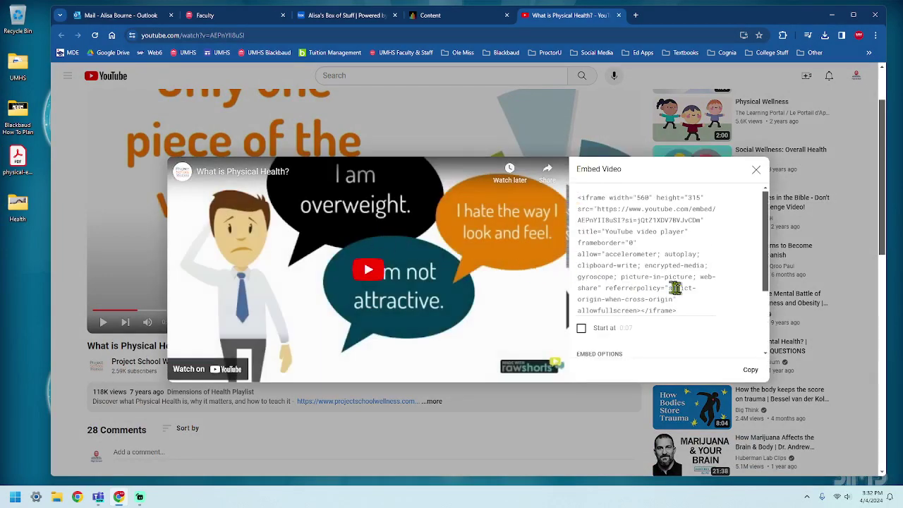
left_click(750, 371)
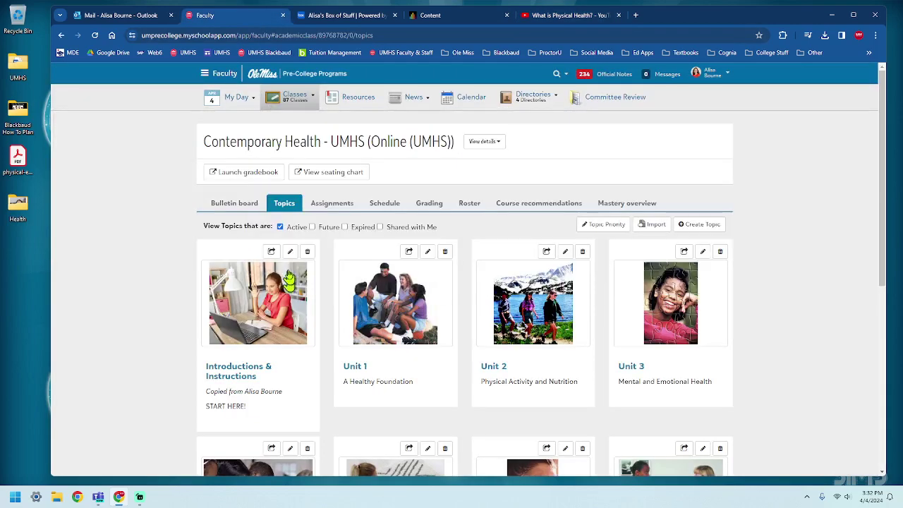
- Add an Embed block to the topic layout and paste the YouTube iframe code
left_click(290, 252)
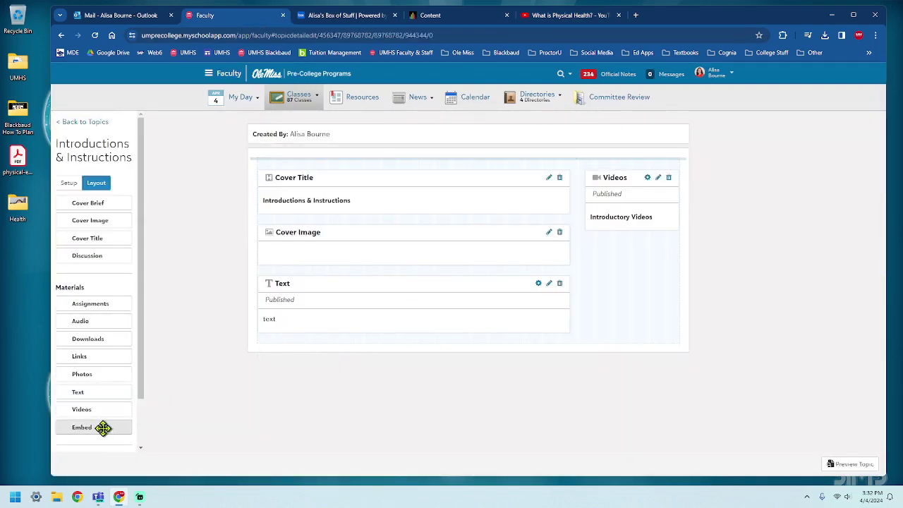
left_click_drag(101, 428, 351, 344)
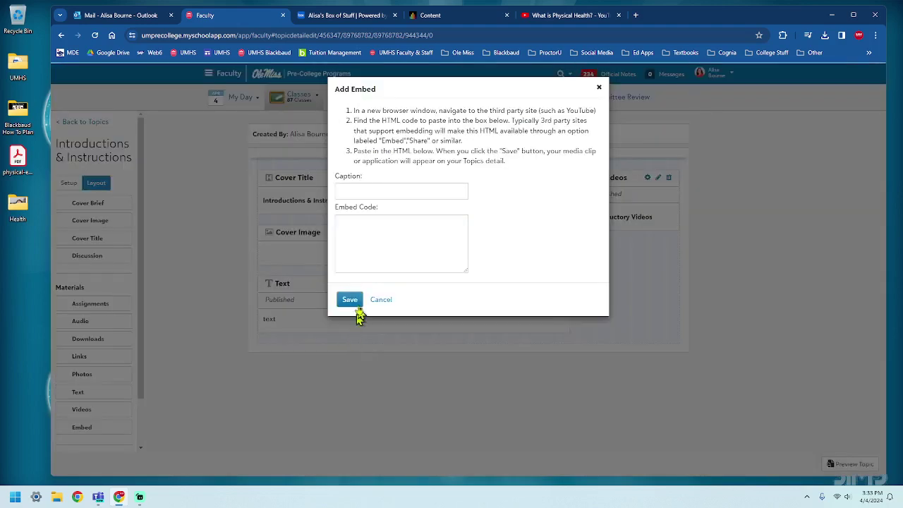
left_click(381, 227)
right_click(381, 229)
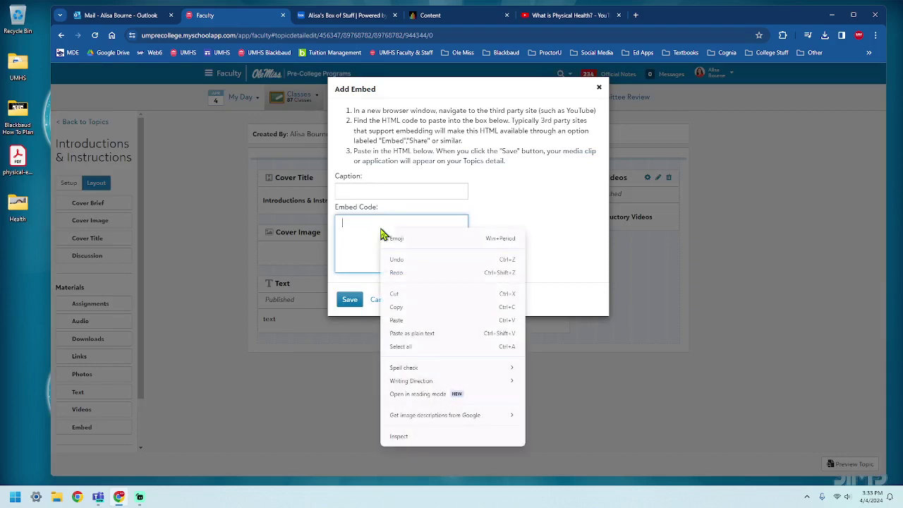
left_click(396, 319)
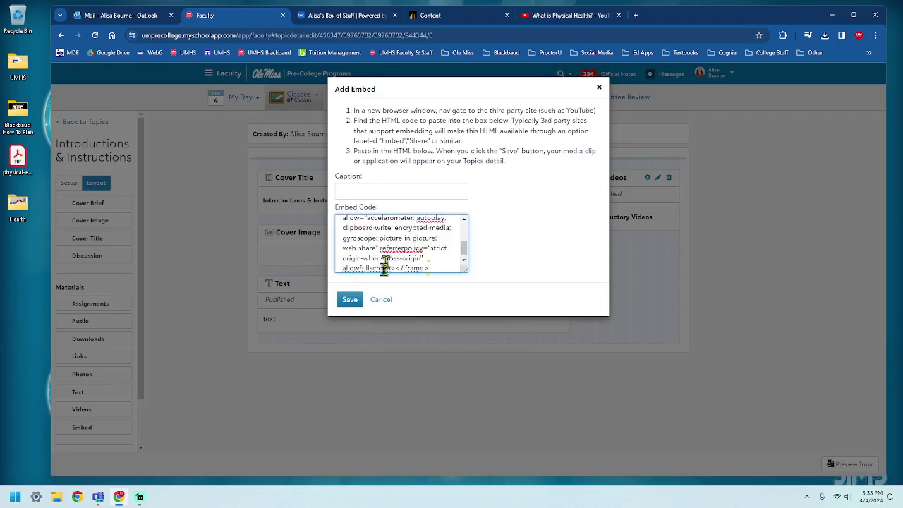
- Check the pasted code and enter the caption 'What is Health?' for the embed
left_click(350, 300)
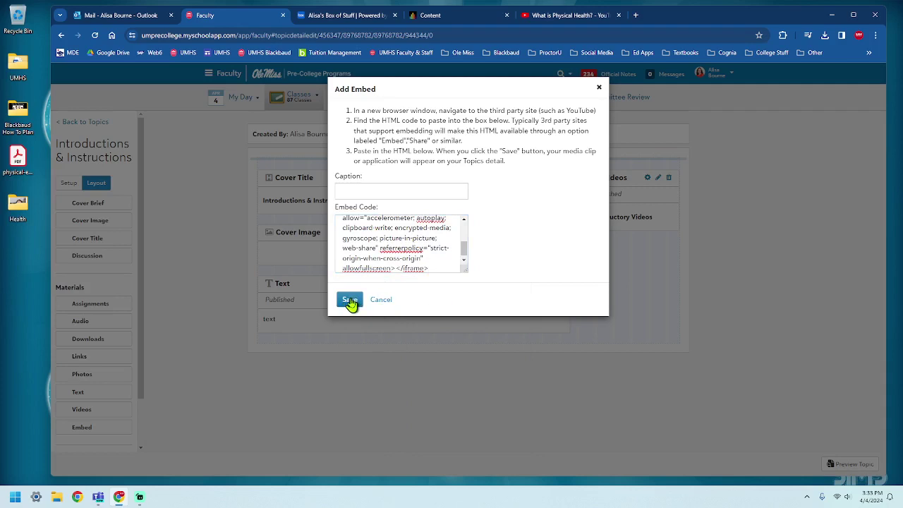
left_click(350, 301)
left_click(464, 261)
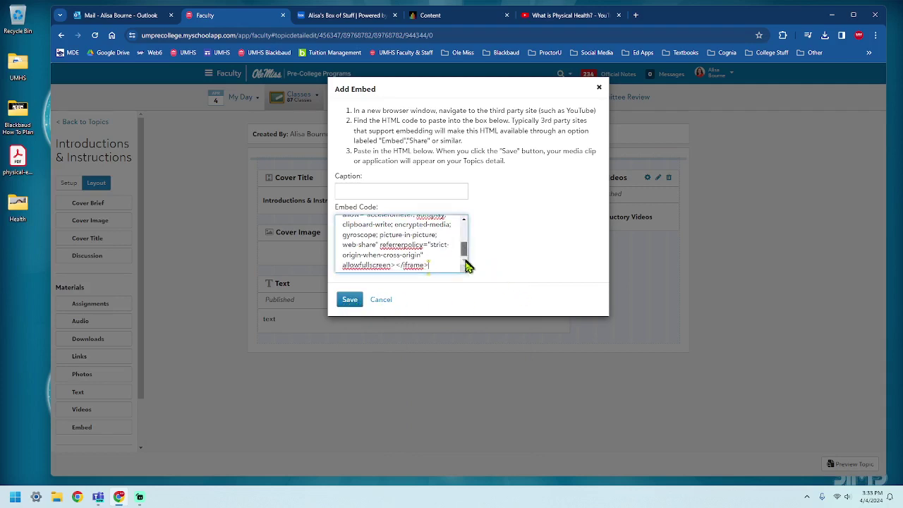
left_click(350, 301)
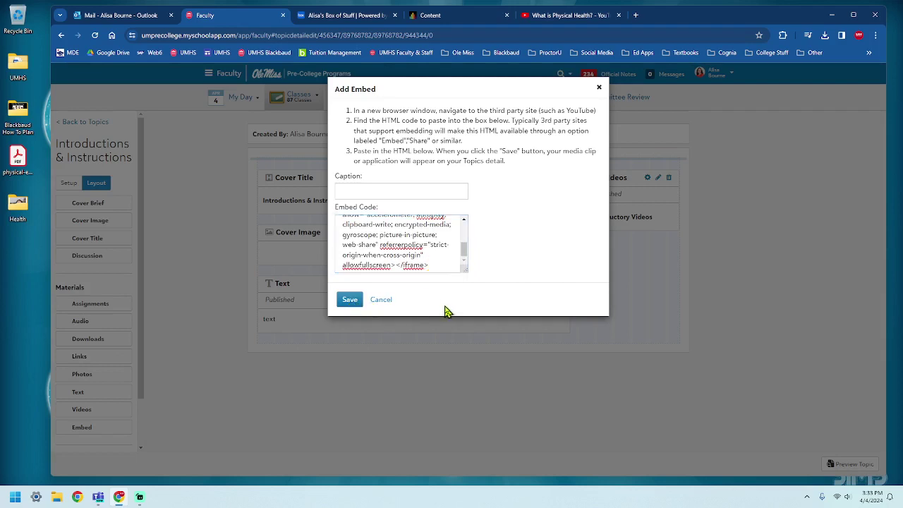
scroll(429, 256, "up", 5)
left_click(377, 189)
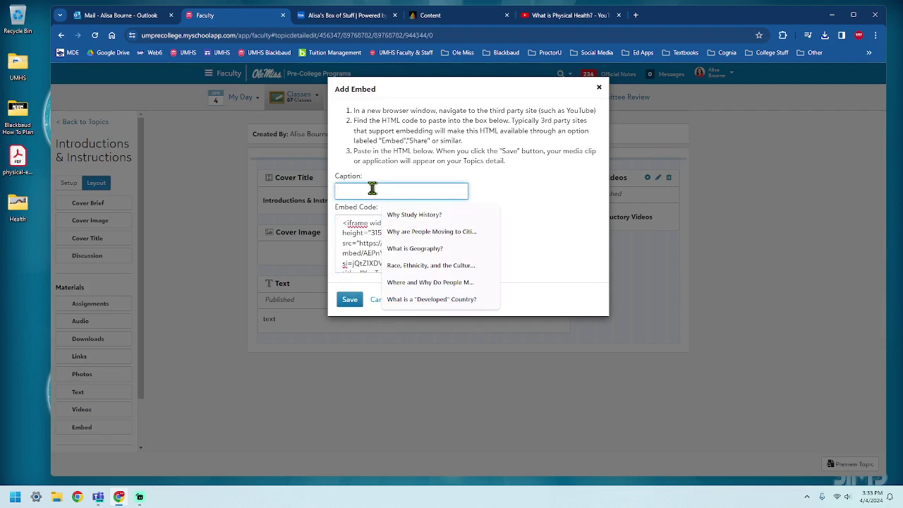
type("What is Health?")
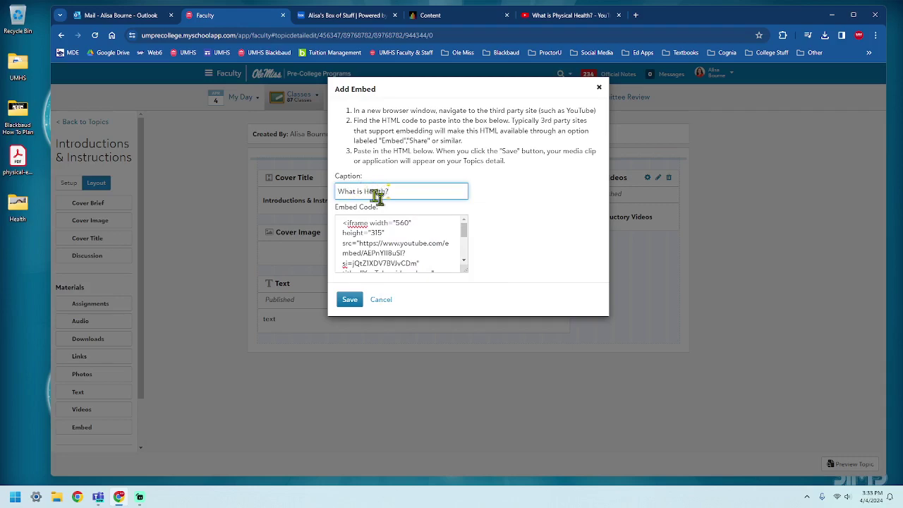
- Save the 'What is Health?' embed, review the layout, and go back to Topics
left_click(349, 299)
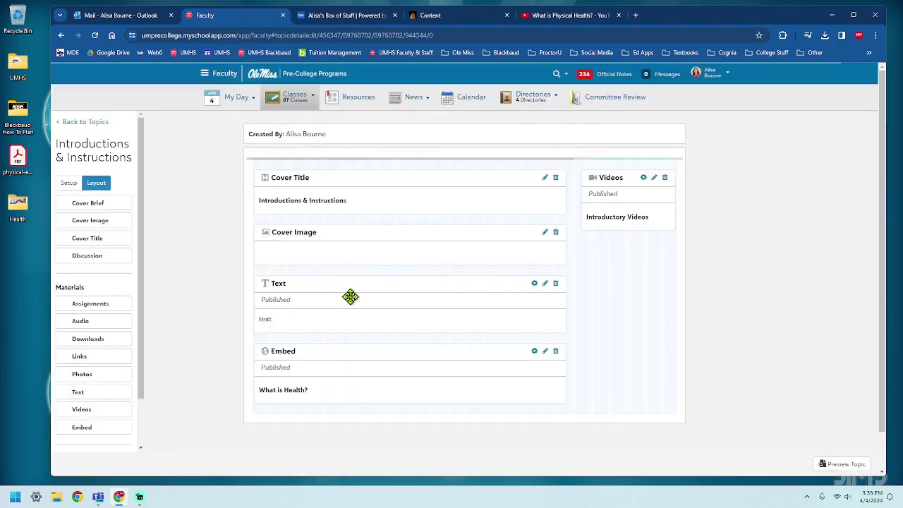
scroll(343, 331, "down", 1)
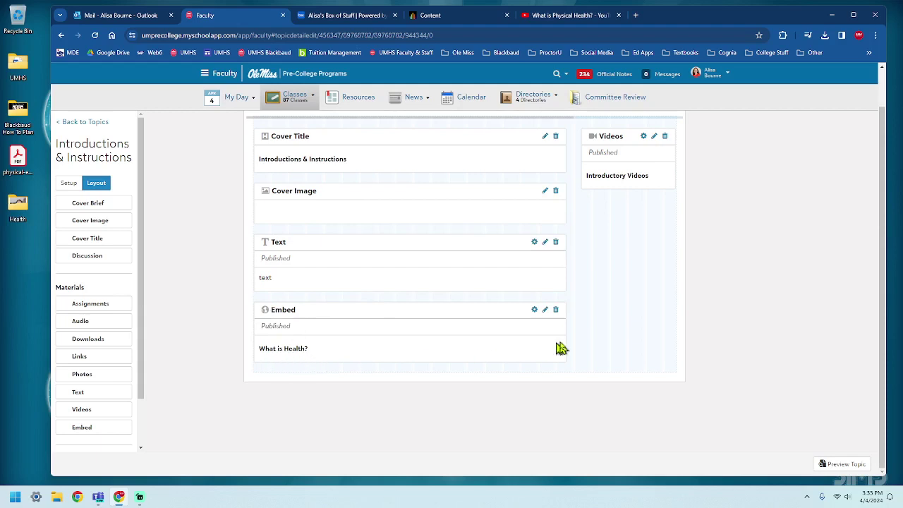
scroll(572, 343, "up", 1)
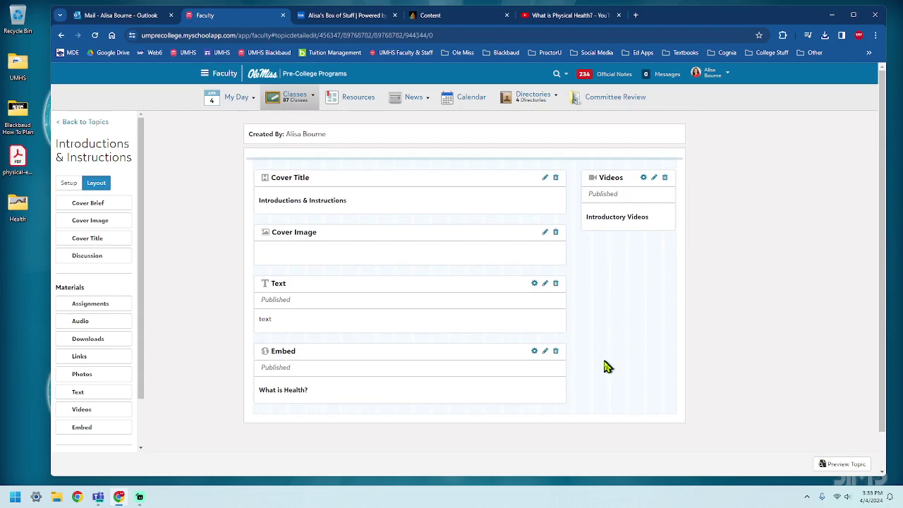
left_click(86, 122)
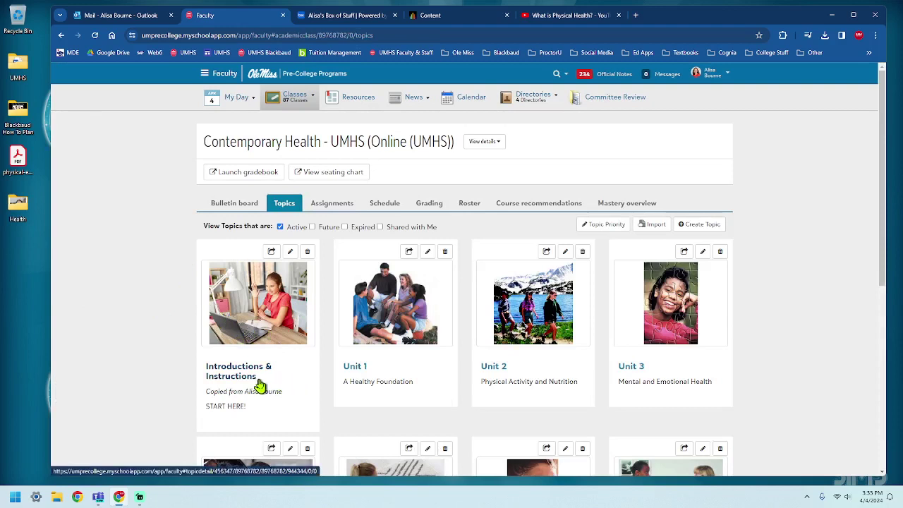
- Open Introductions & Instructions and play then pause the embedded What is Health? video
left_click(267, 336)
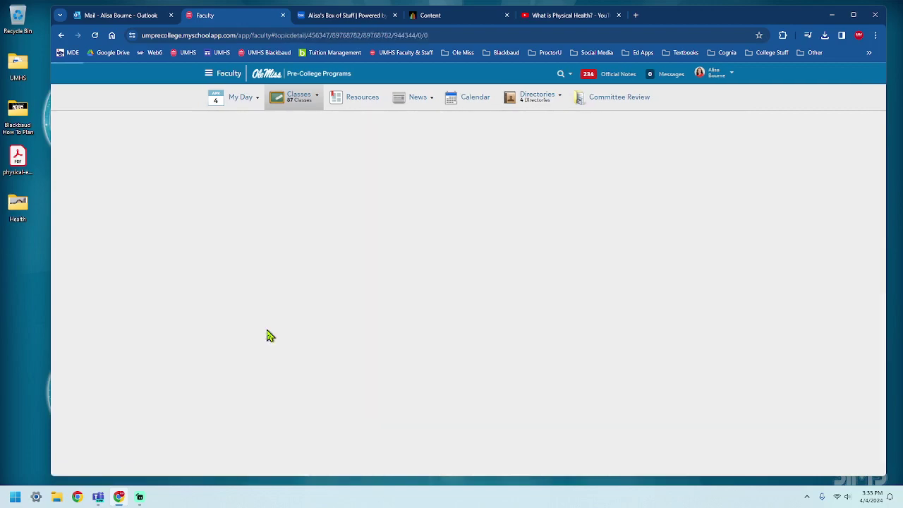
scroll(445, 288, "down", 1)
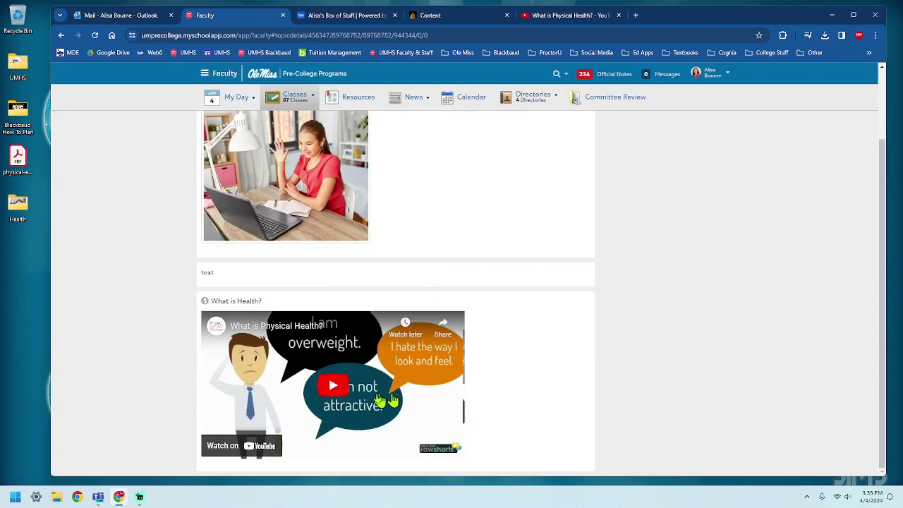
left_click(333, 385)
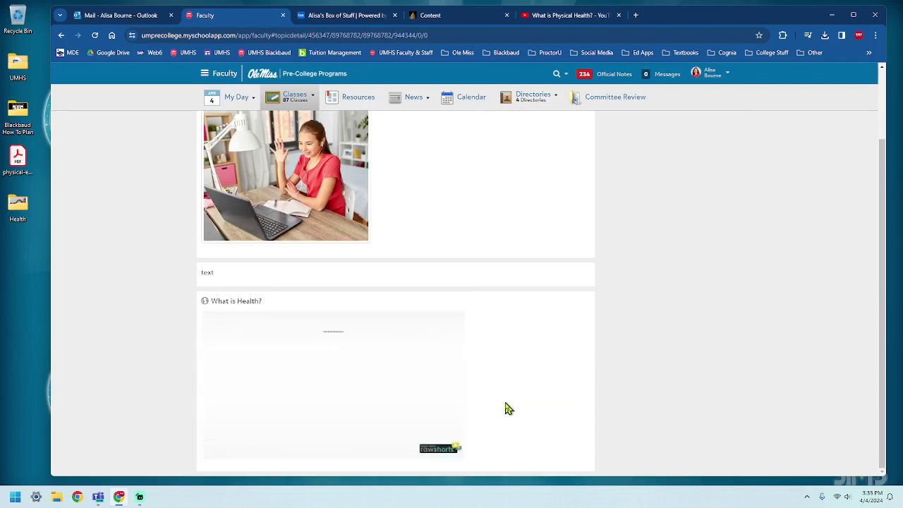
left_click(220, 452)
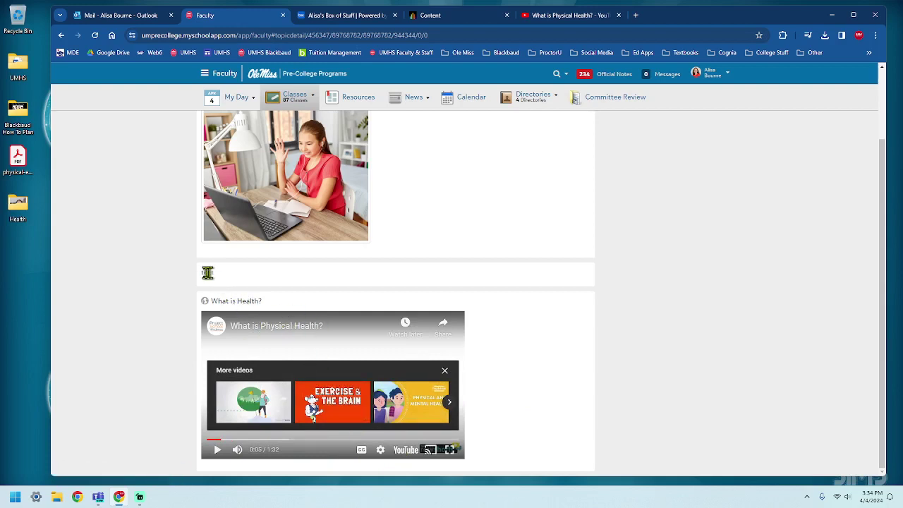
scroll(503, 379, "up", 2)
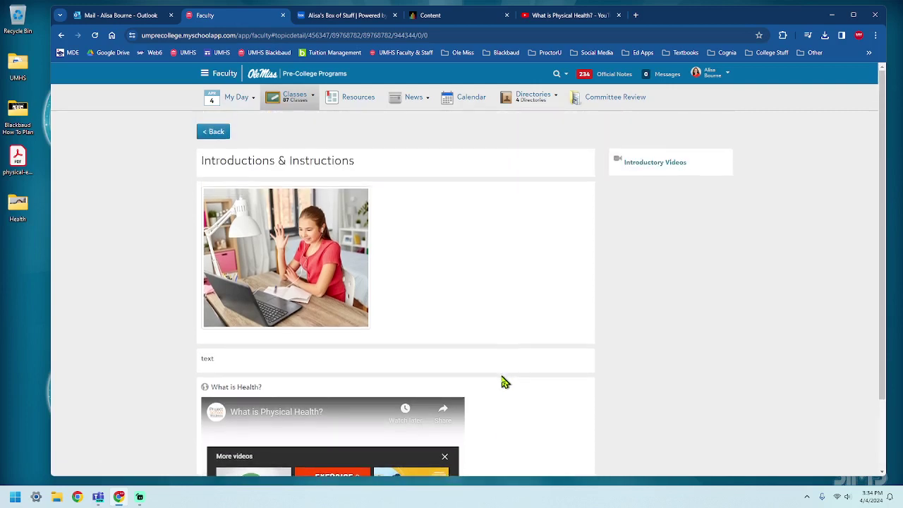
- Play and pause the Introductory Videos album video, close the viewer, and return to Topics
left_click(663, 166)
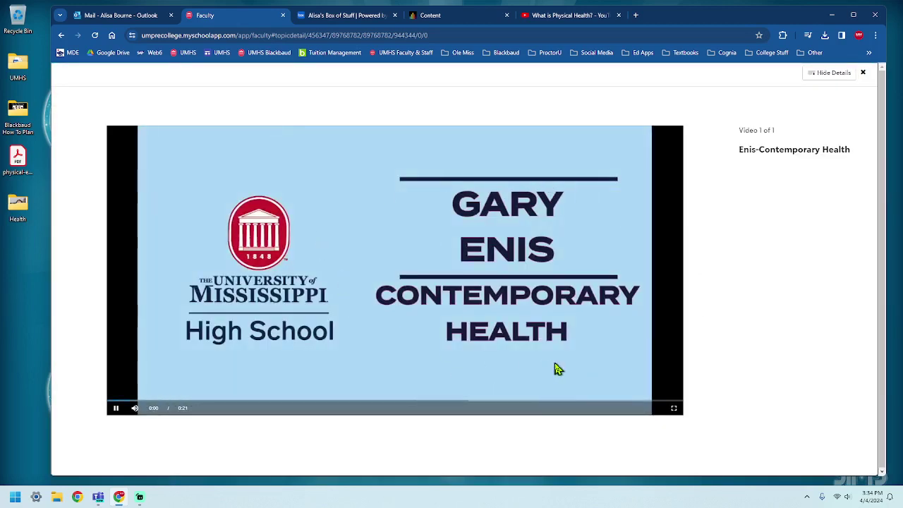
left_click(117, 409)
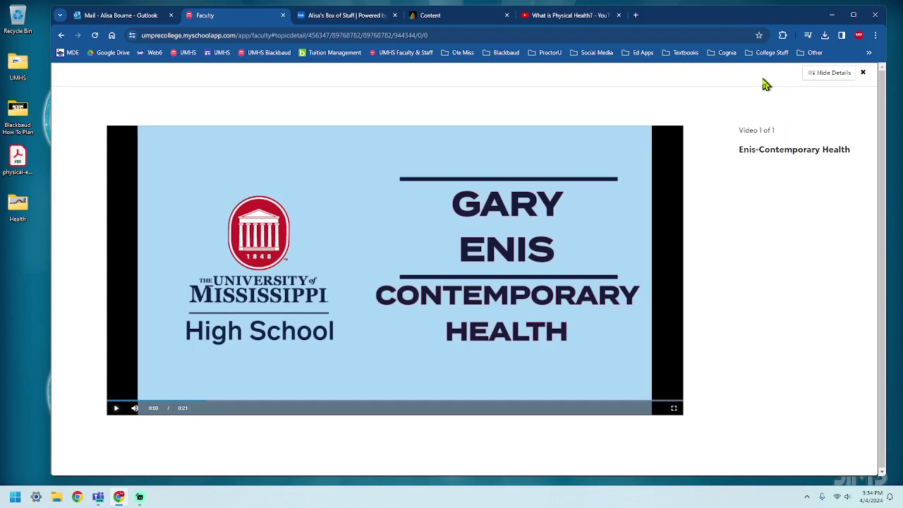
left_click(864, 74)
scroll(703, 337, "down", 2)
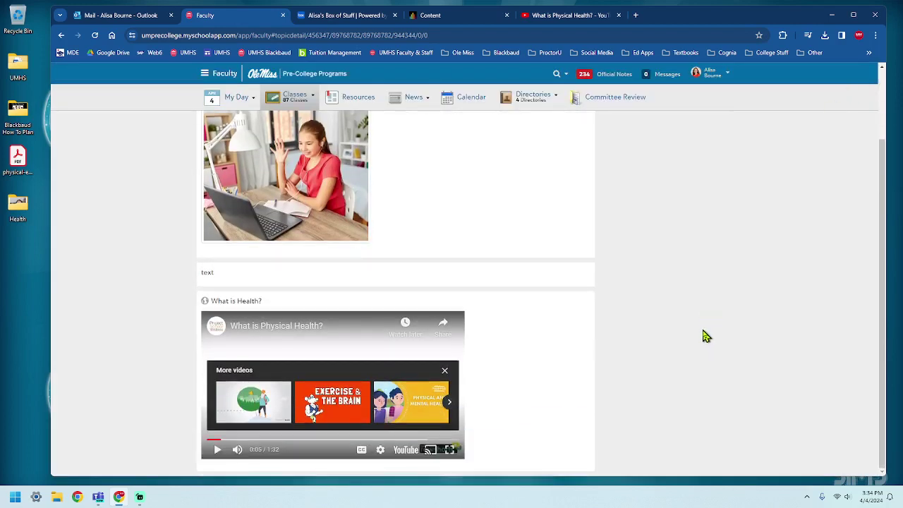
scroll(706, 337, "up", 2)
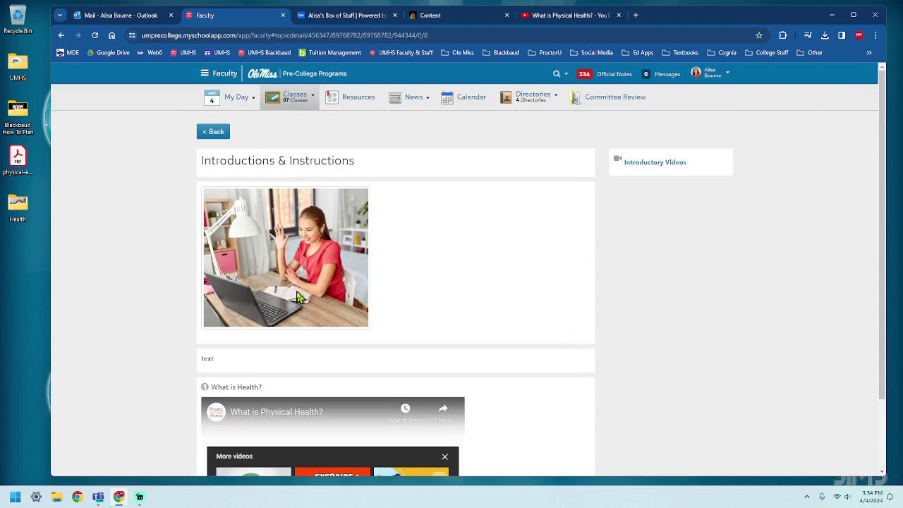
left_click(221, 137)
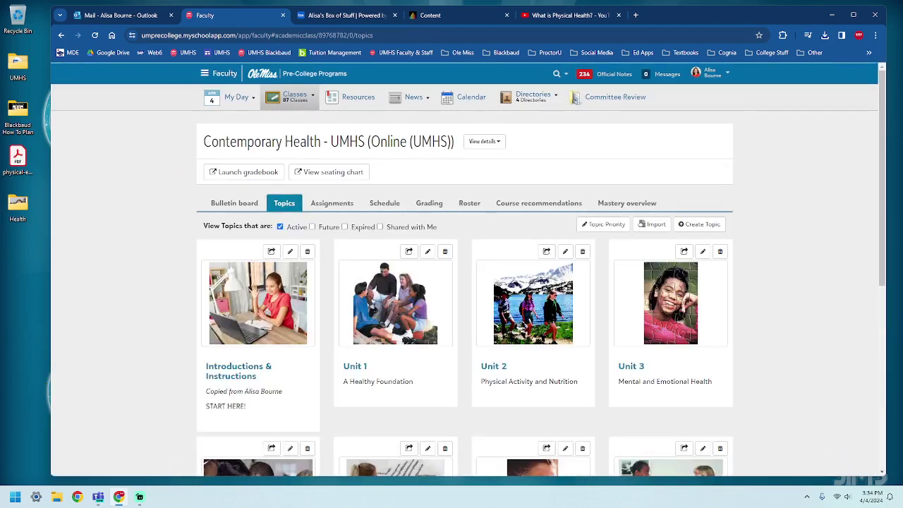